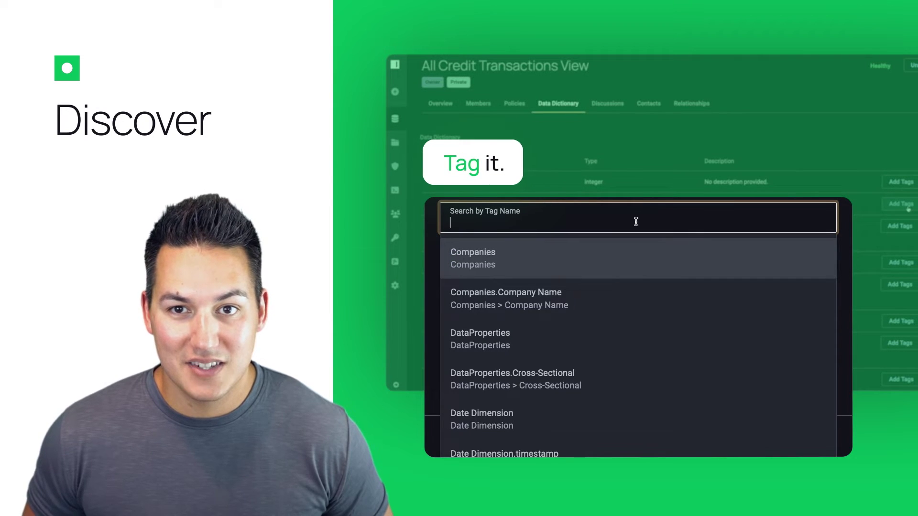
Tag customer_last_name in All Credit Transactions View with Discovered > PII.
click(623, 262)
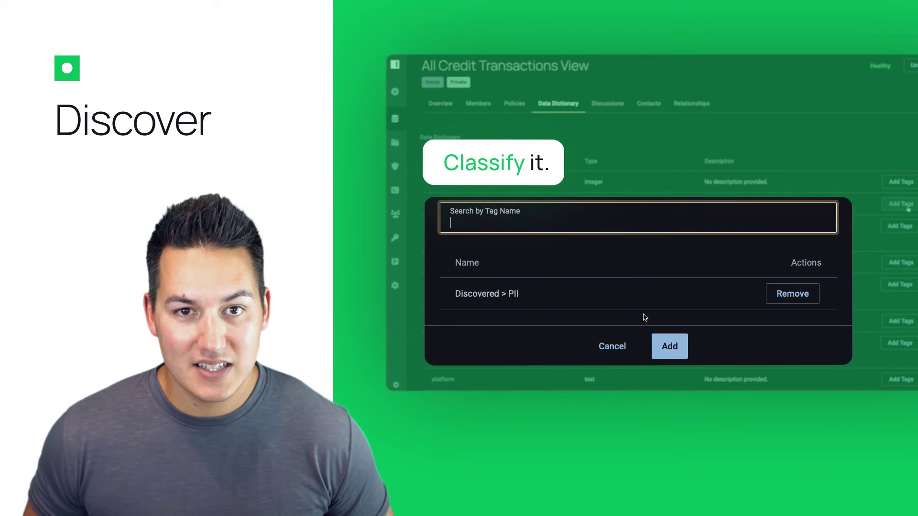
click(670, 347)
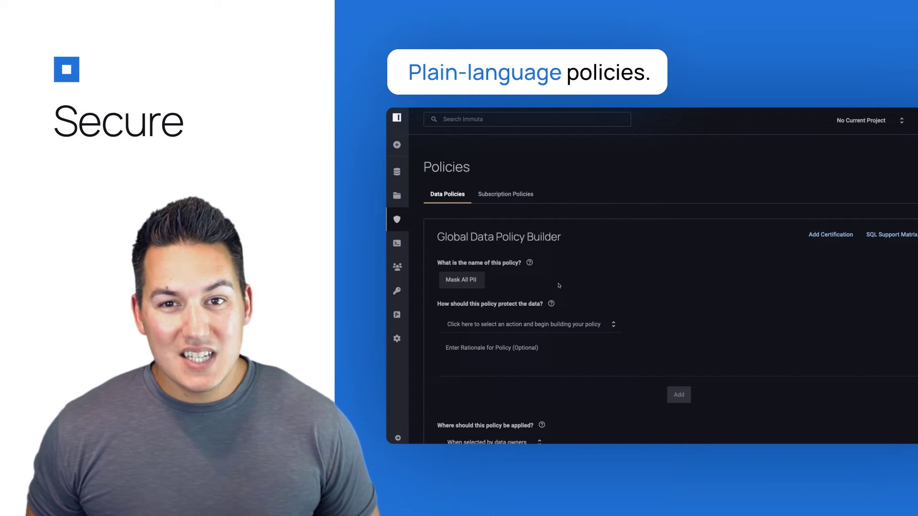
Choose Mask as the action of the Mask All PII global data policy.
click(559, 324)
click(519, 358)
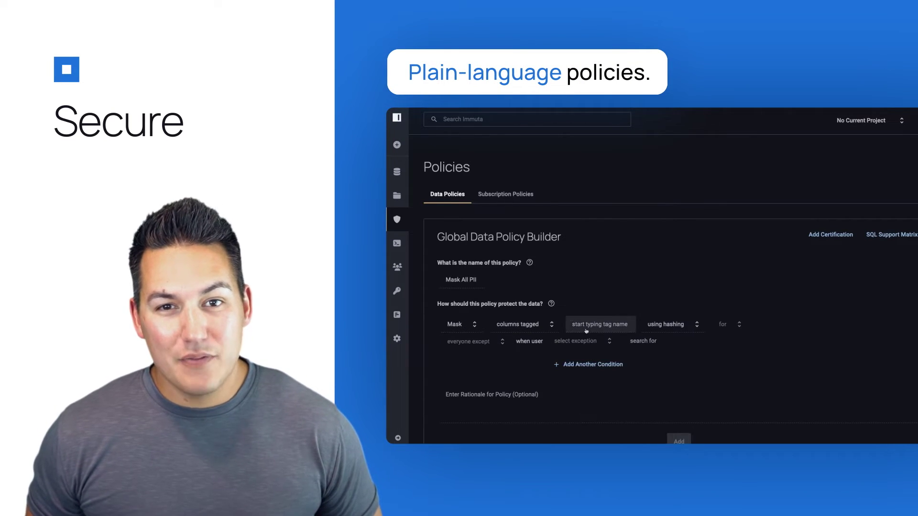